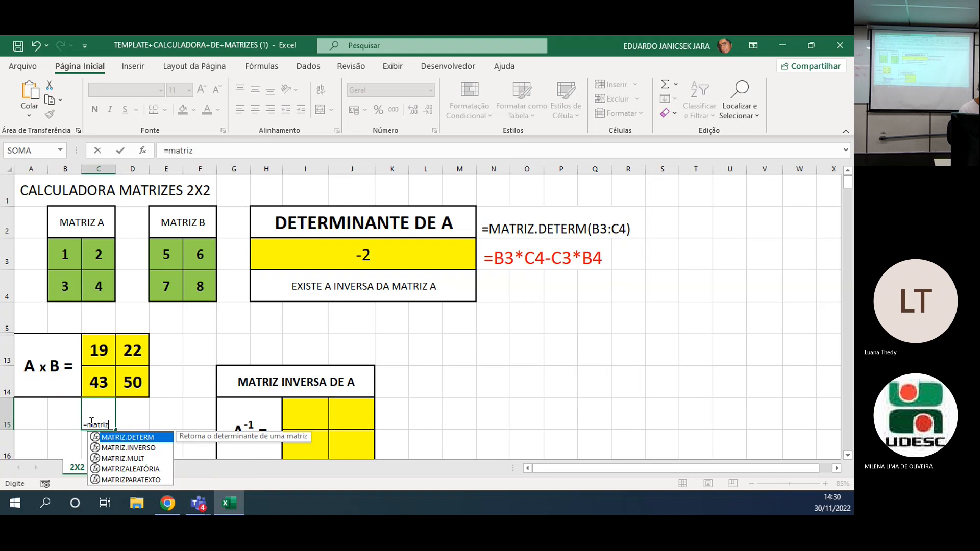
Enter the formula =MATRIZ.MULT(B3:C4;E3:F4) in cell C15 to multiply matrix A by matrix B.
text(t)
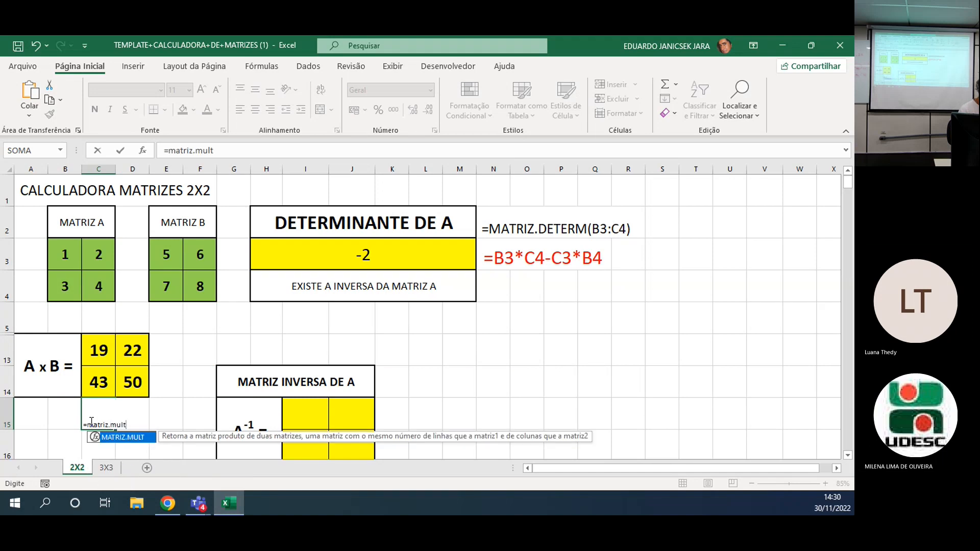
text(()
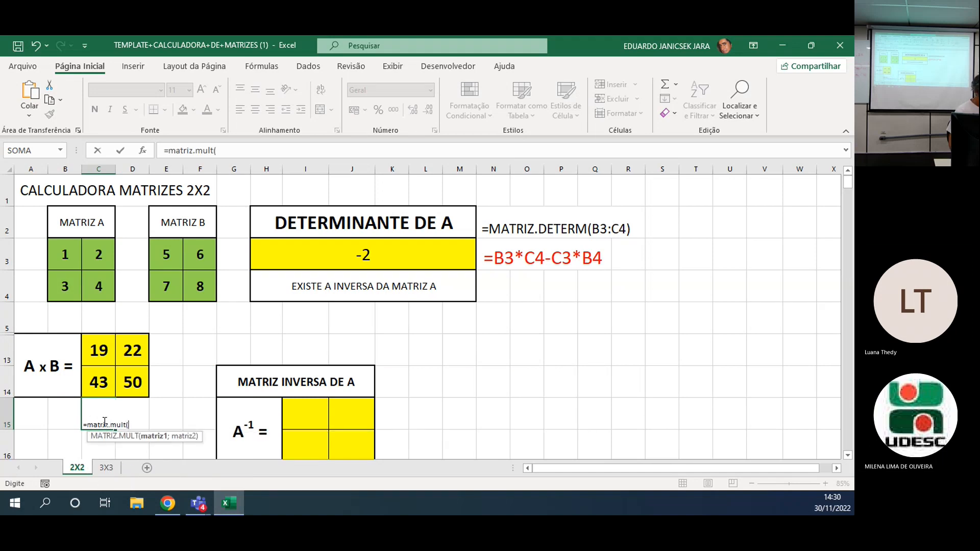
drag(70, 250, 91, 281)
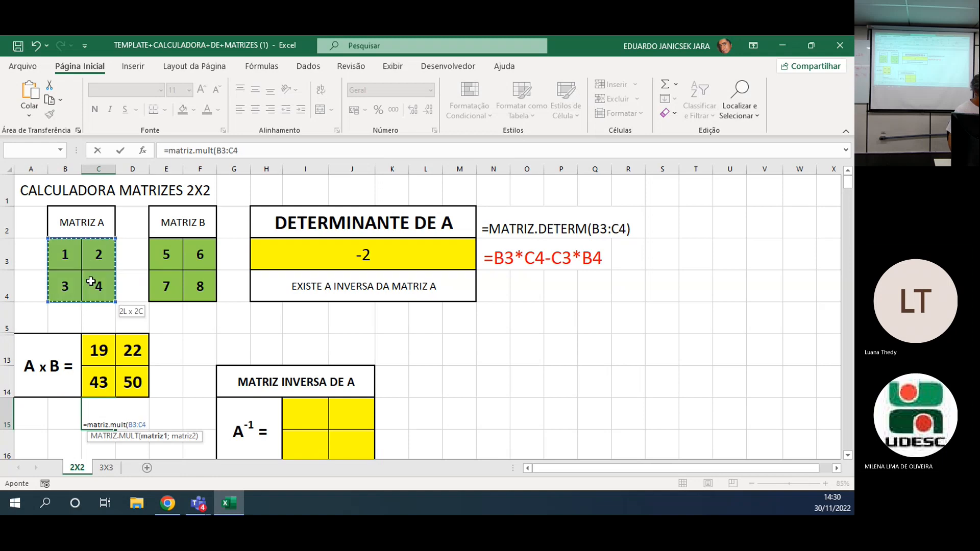
text(;)
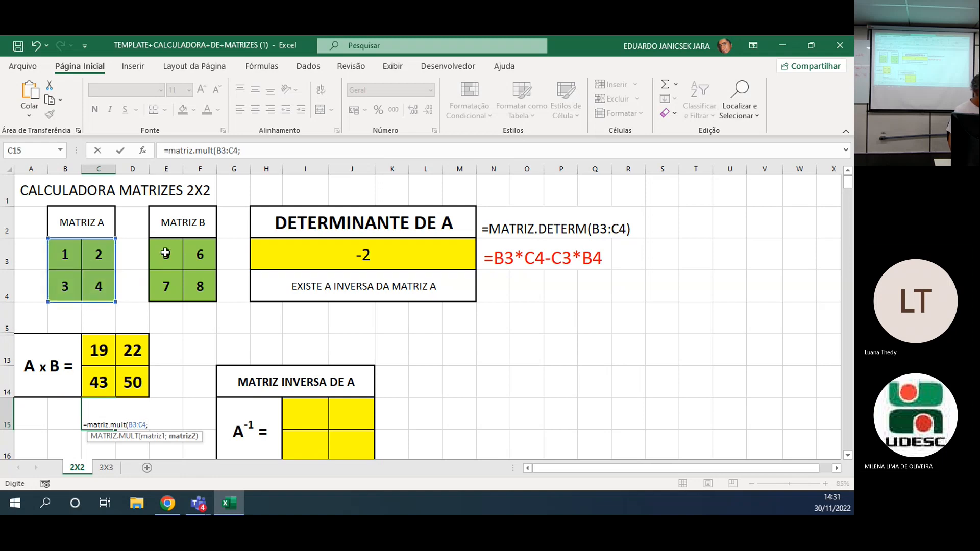
drag(165, 252, 189, 289)
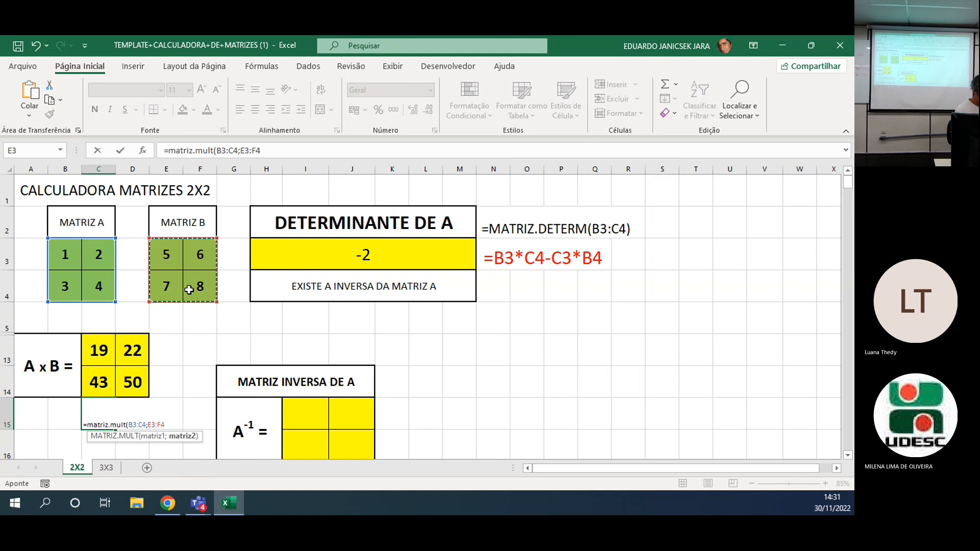
text())
key(Return)
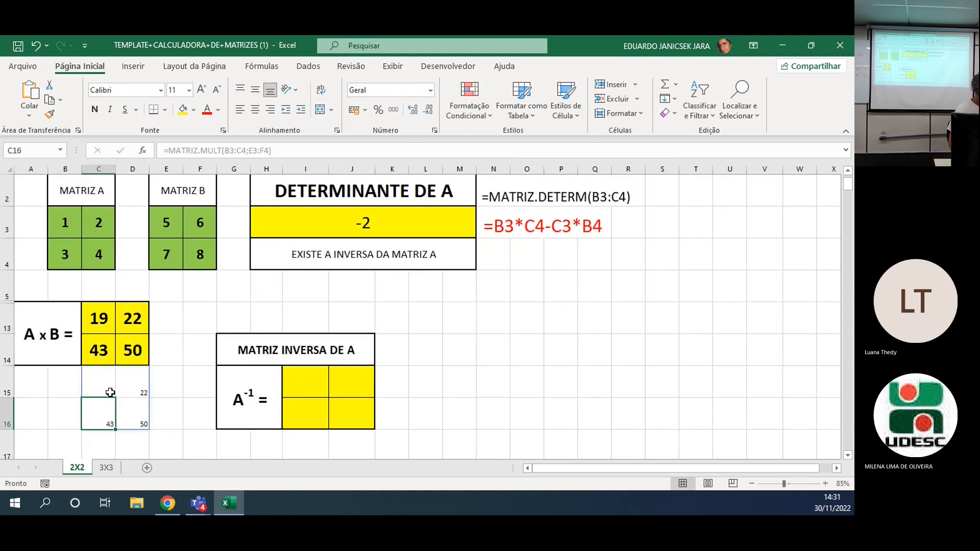
Fill the multiplied result block C15:D16 with orange.
drag(108, 388, 137, 408)
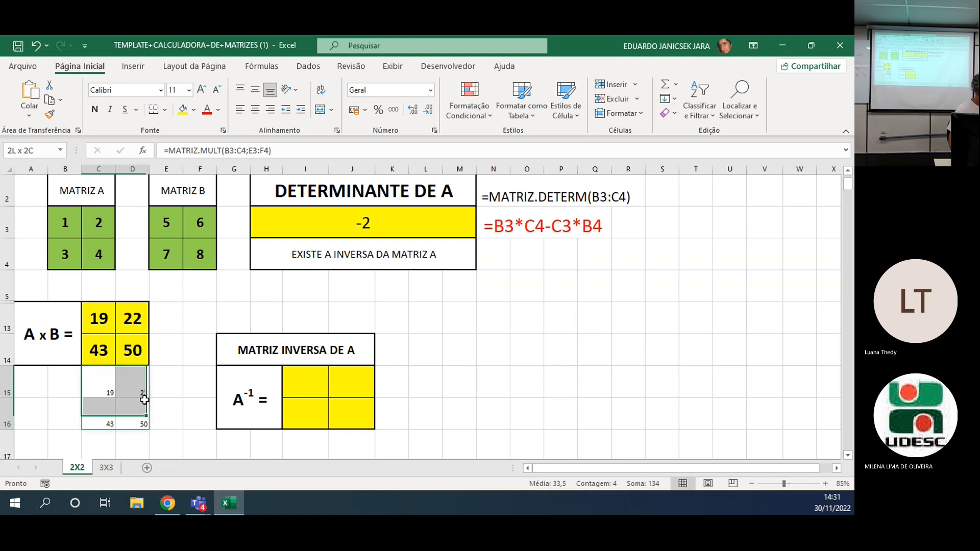
click(193, 109)
click(204, 230)
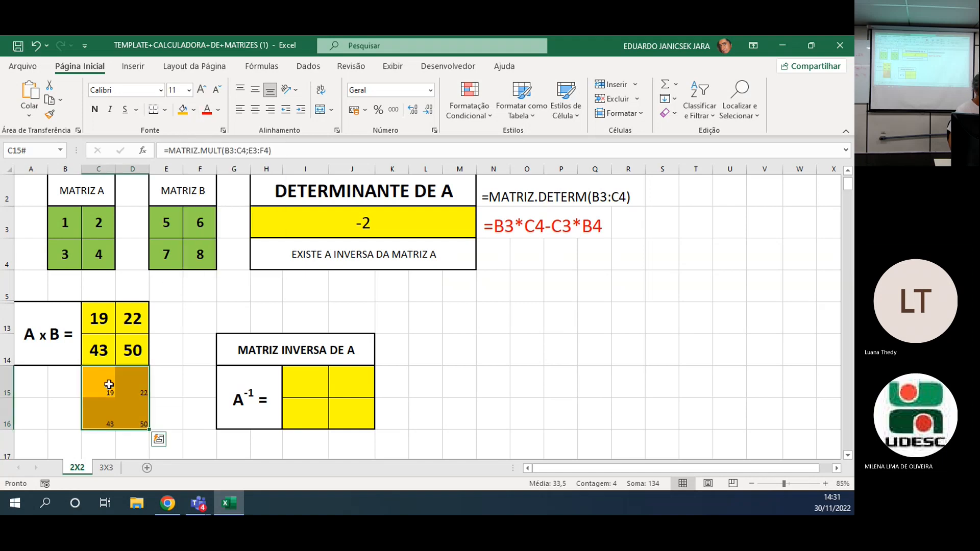
Convert the matrix multiplication formula in C15 into plain text so the formula itself is displayed.
double_click(107, 384)
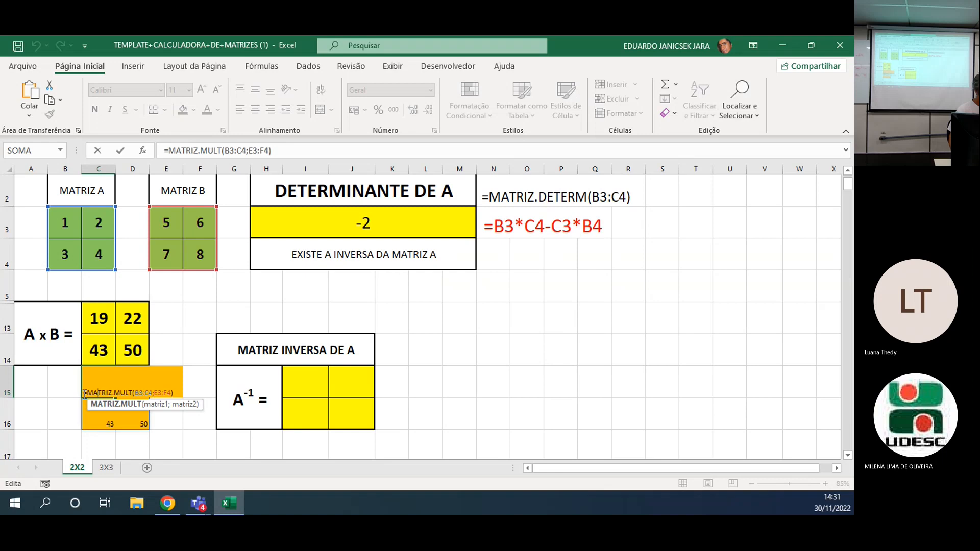
click(84, 393)
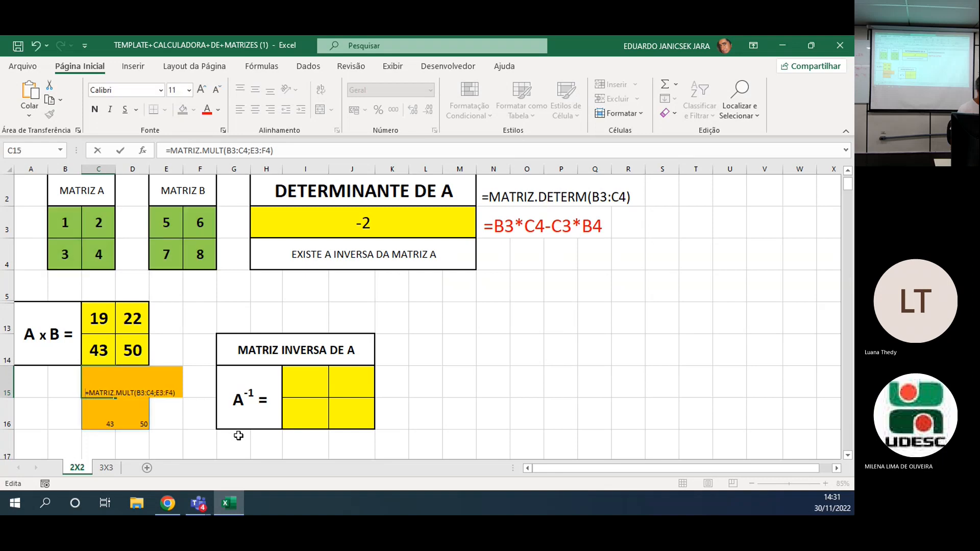
key(Return)
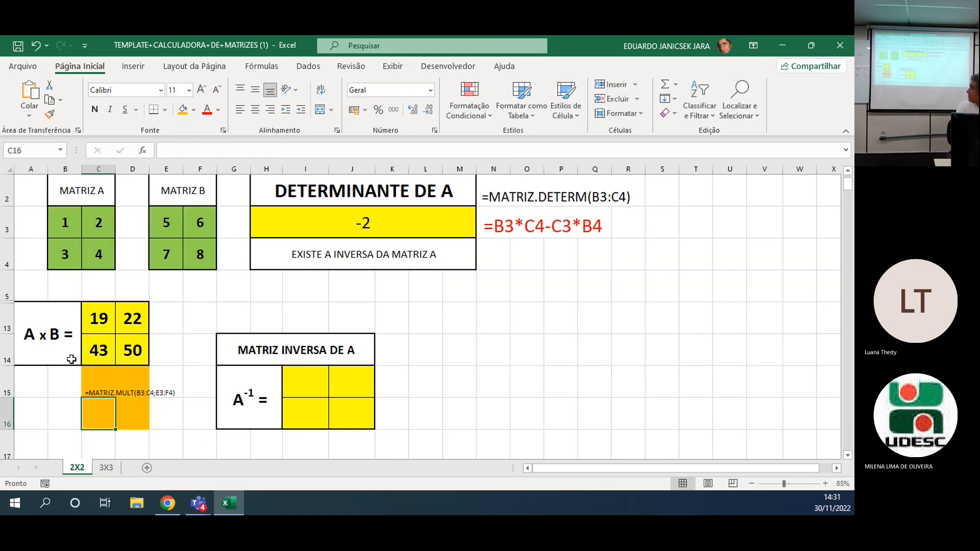
Check the formula in D13, and undo the text conversion, orange fill and MATRIZ.MULT formula under the A x B block.
double_click(146, 320)
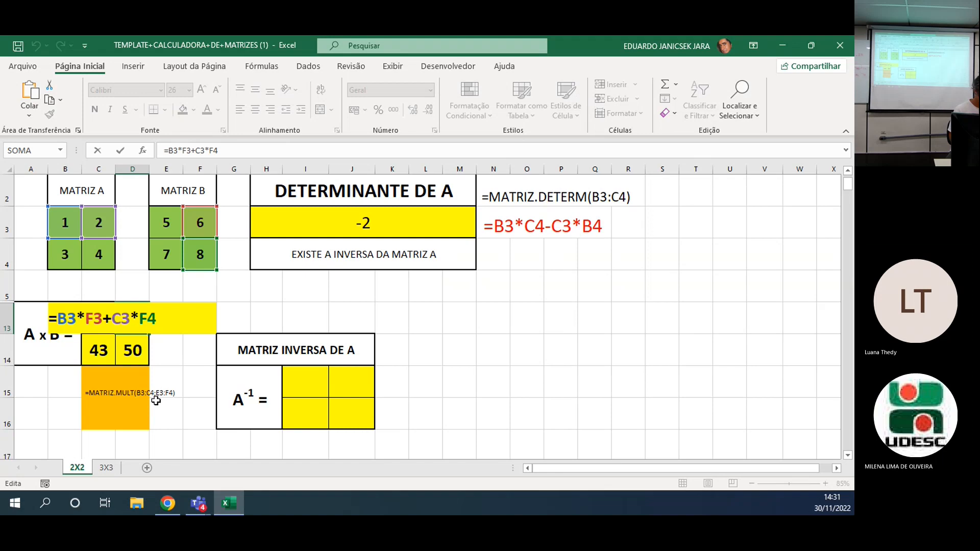
key(Return)
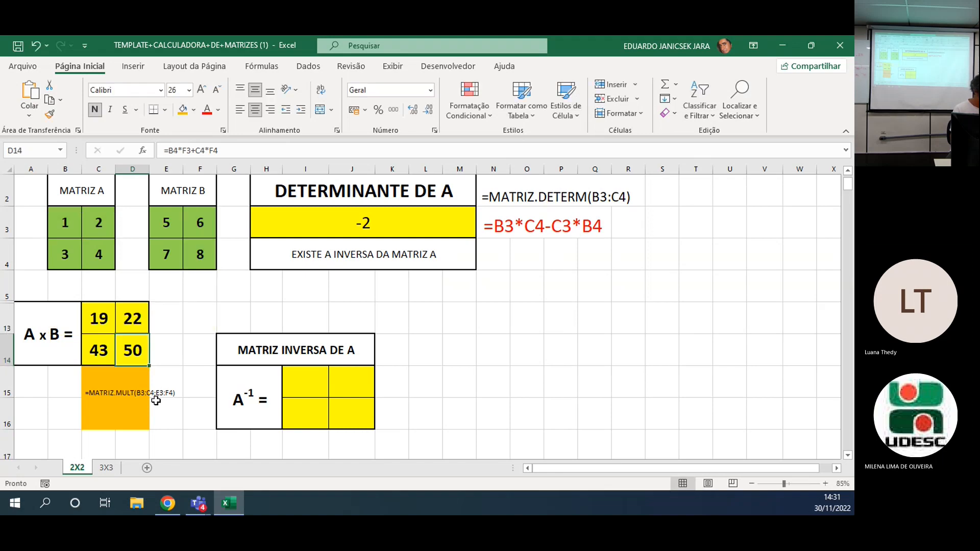
key(ctrl+z)
key(ctrl+z)
key(ctrl+z)
key(ctrl+z)
click(156, 393)
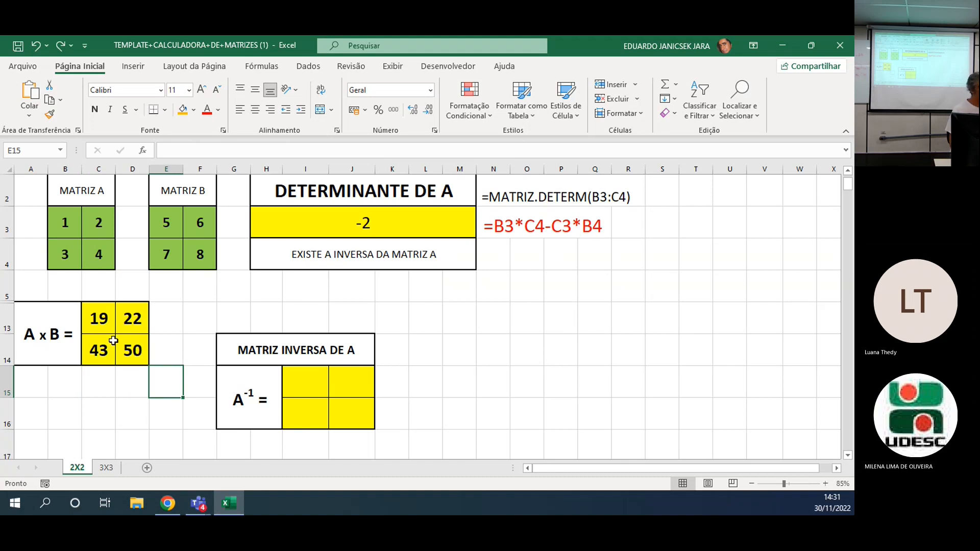
Examine the formula in C13 and the matrix cells it references.
double_click(109, 323)
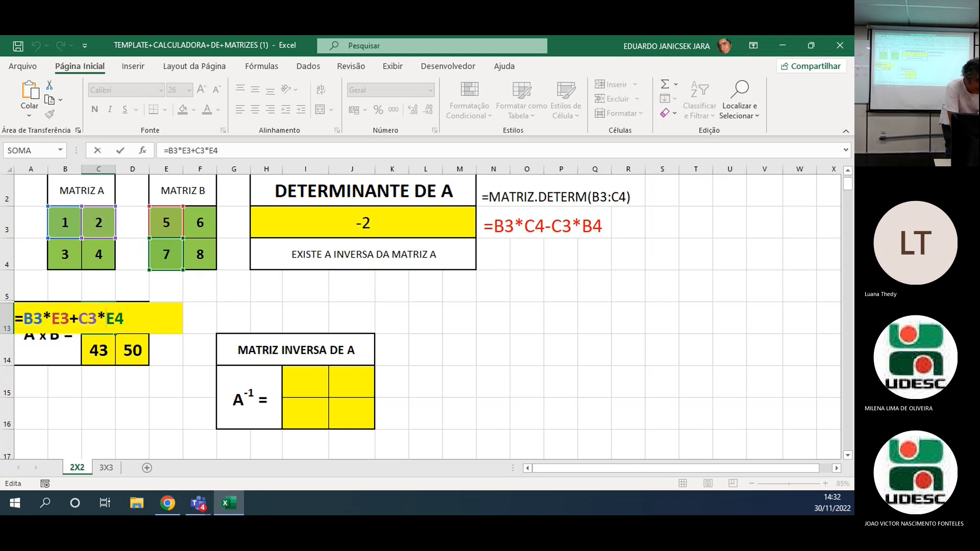
key(Return)
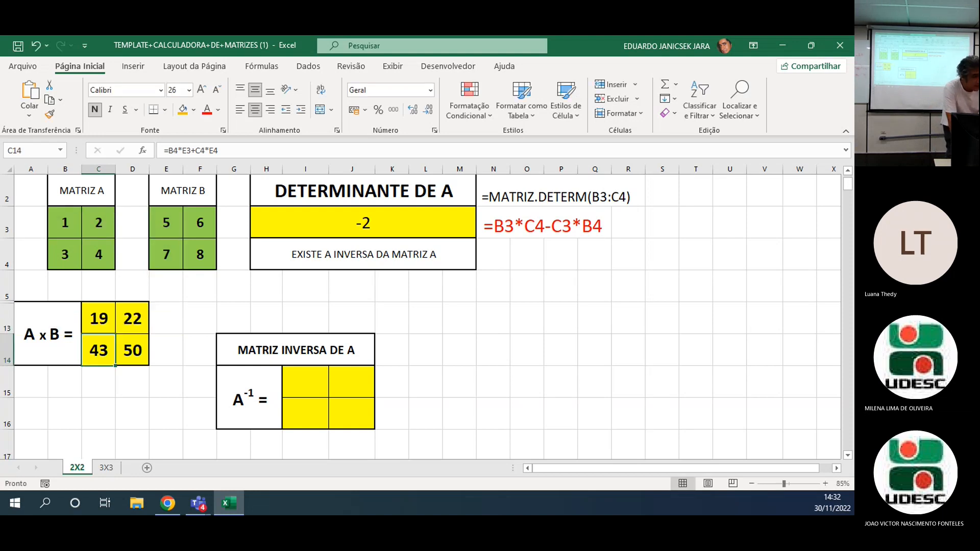
Change matrix B to the identity matrix, with 1 in E3 and F4 and 0 in F3 and E4.
click(174, 223)
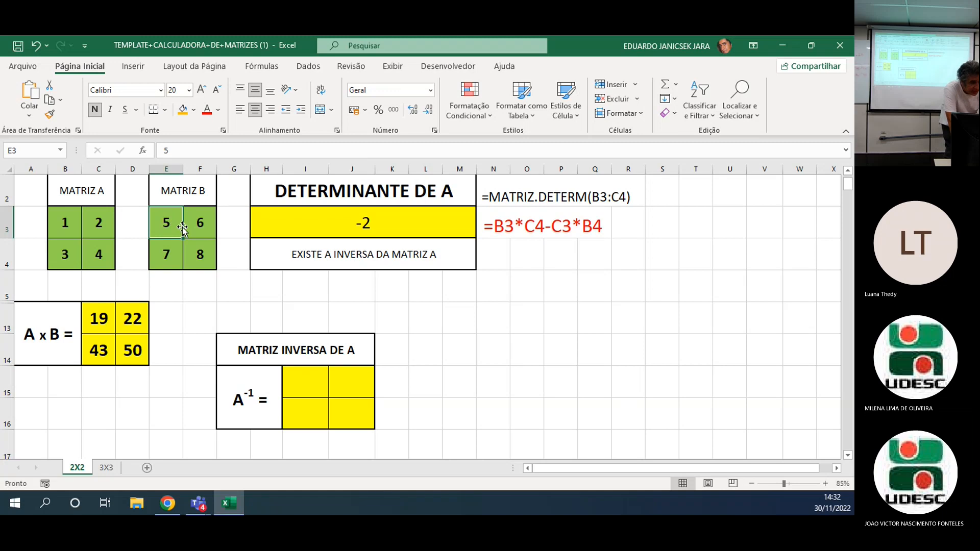
text(1)
click(202, 256)
text(1)
click(202, 222)
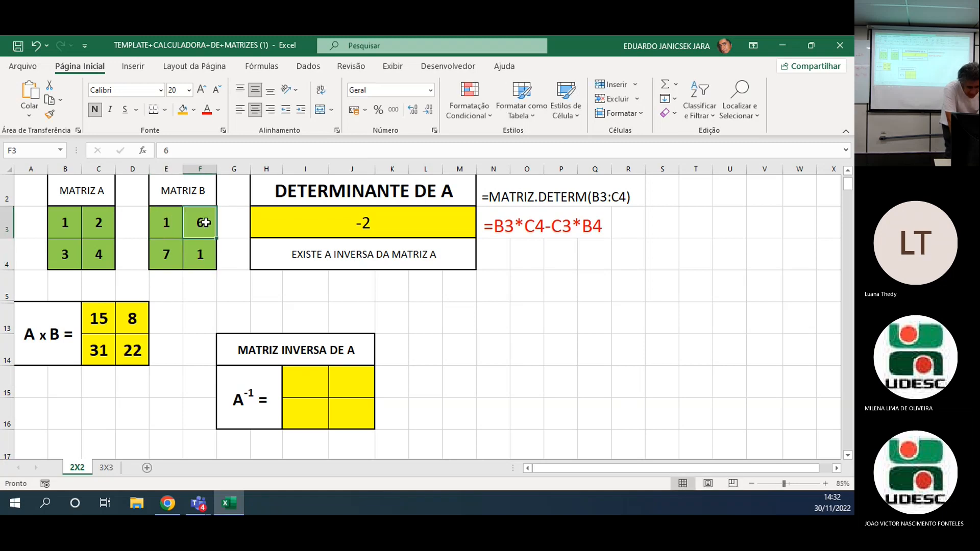
text(0)
click(168, 264)
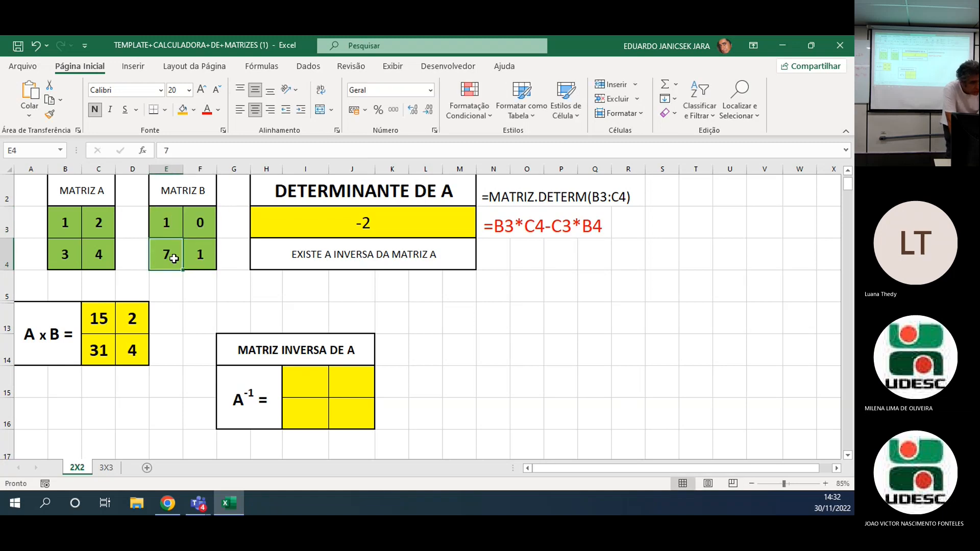
text(0)
click(193, 284)
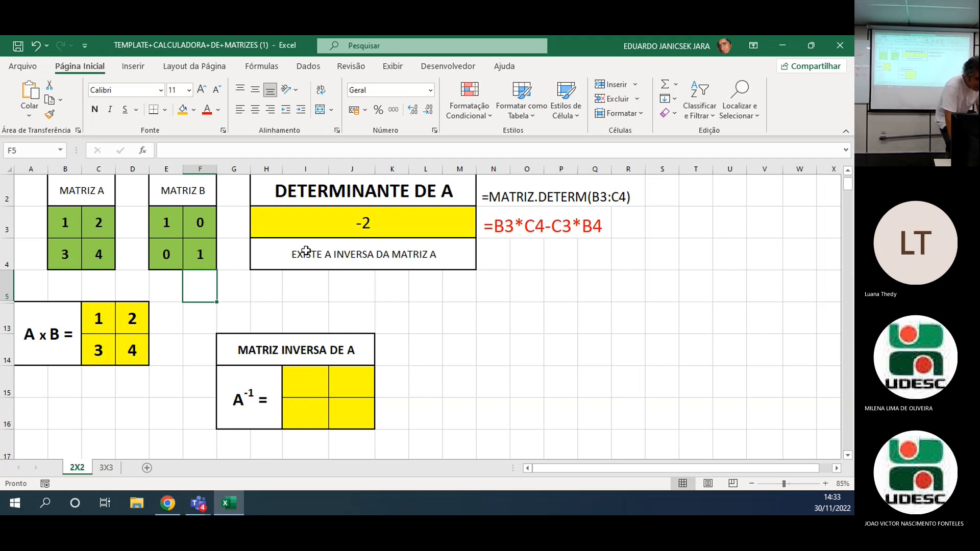
Set cells F3 and E4 of matrix B to 1 so that all its elements are 1.
click(197, 224)
text(01)
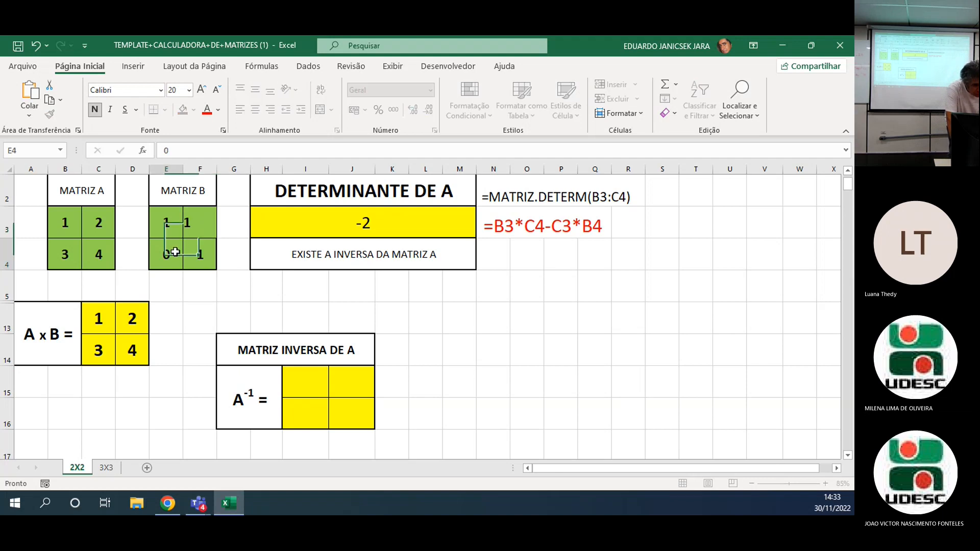
click(170, 253)
text(1)
click(169, 289)
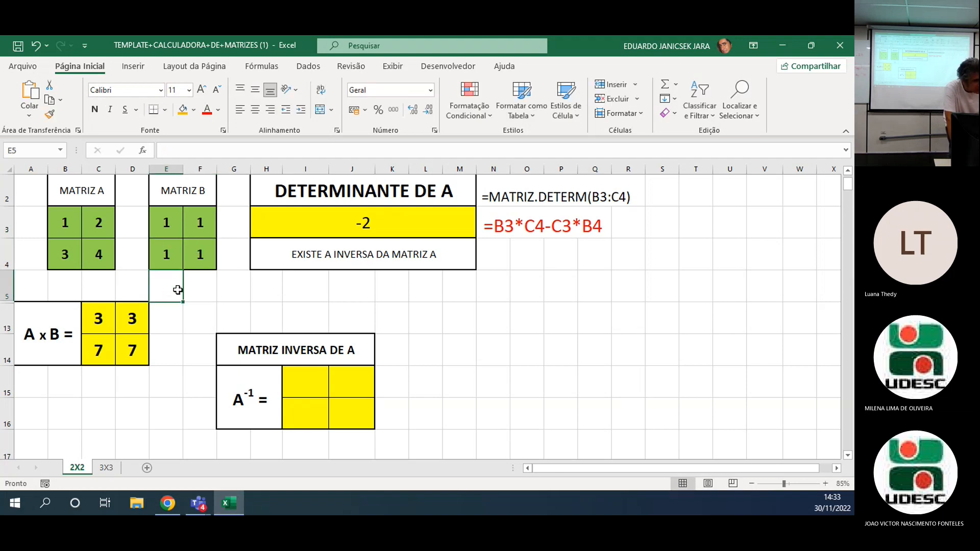
Set cells E4 and F3 of matrix B to 0 to restore the identity matrix.
click(177, 253)
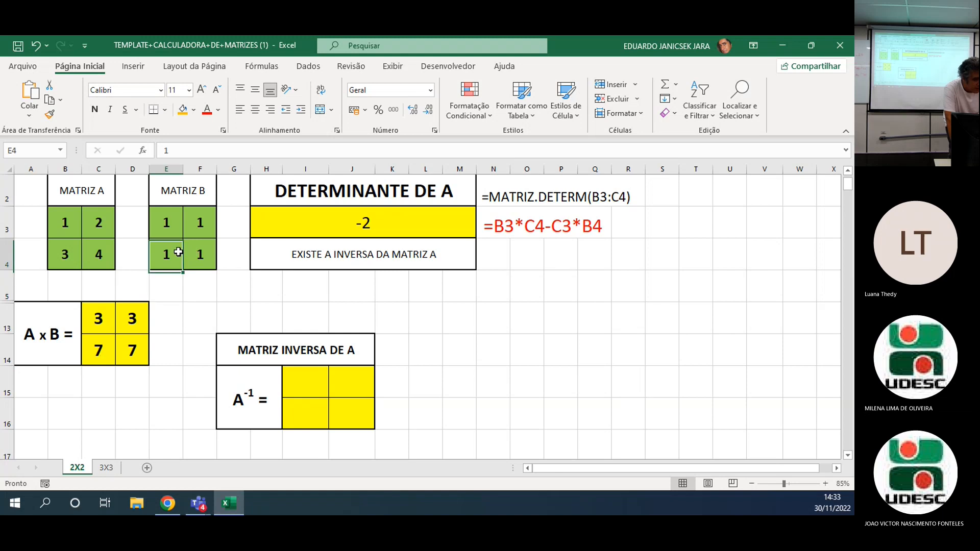
text(0)
click(203, 223)
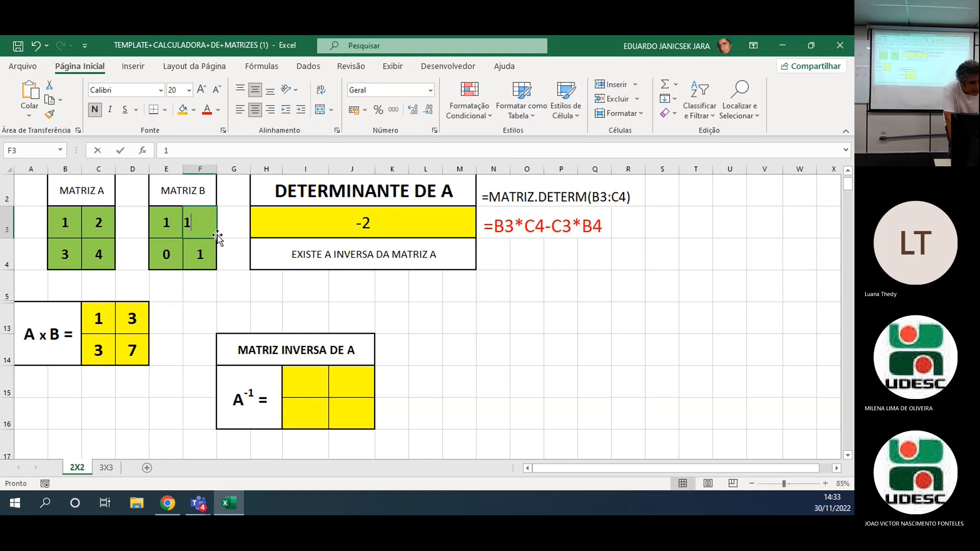
text(0)
click(207, 288)
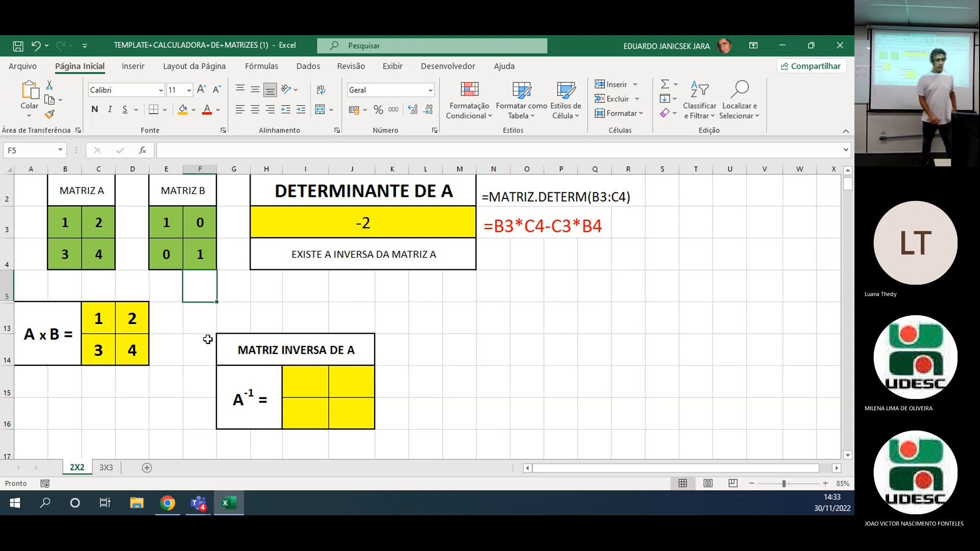
Examine how the formula in D13 combines matrix A with the identity matrix.
double_click(141, 320)
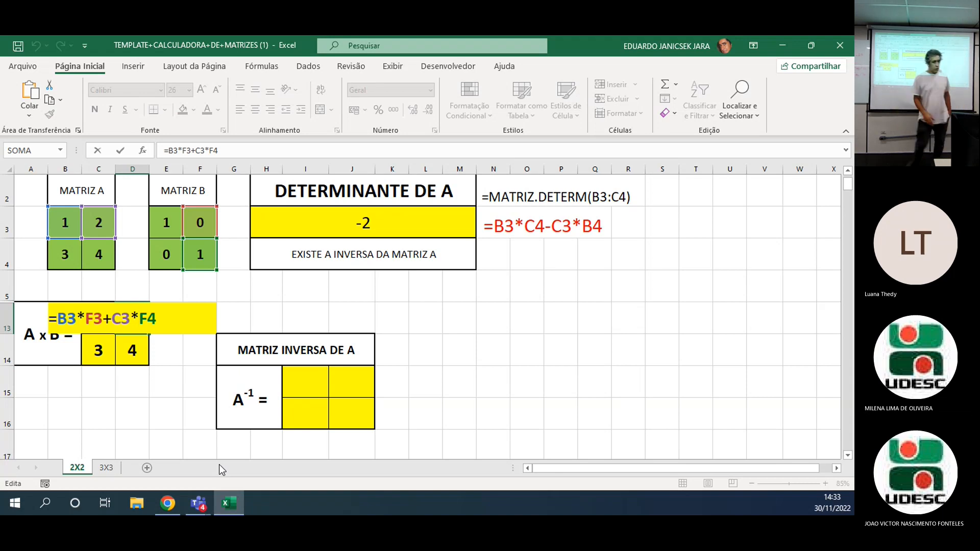
key(Return)
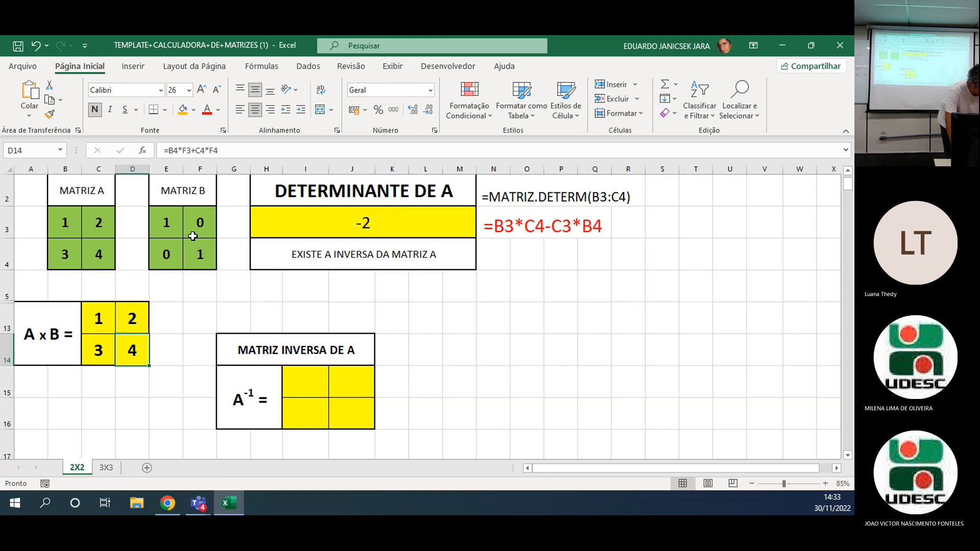
Fill matrix B with 5 and 6 in its first row and 7 and 8 in its second row.
click(168, 223)
text(5)
key(Tab)
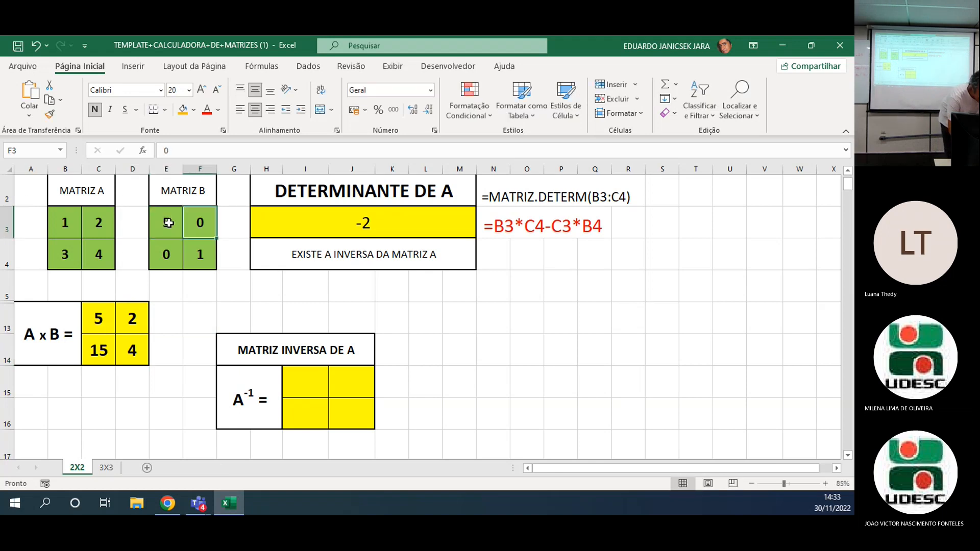
text(6)
key(Return)
text(7)
key(Tab)
text(8)
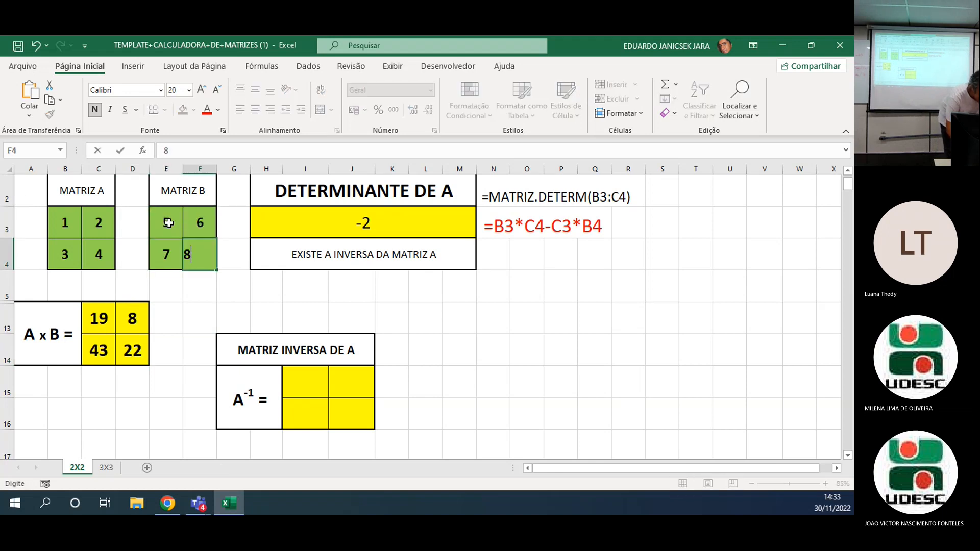
key(Down)
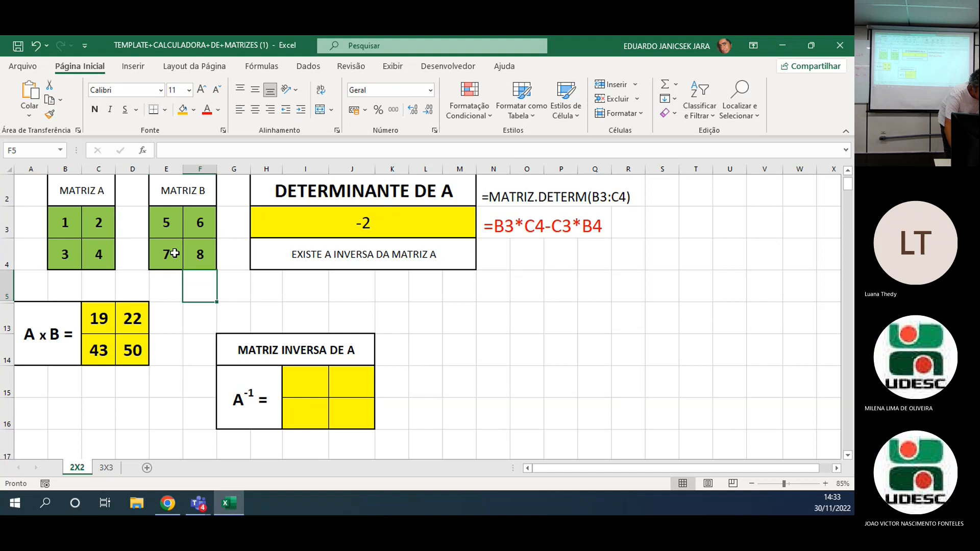
Examine the A x B product formulas in D13 and D14 and the cells they reference.
double_click(131, 318)
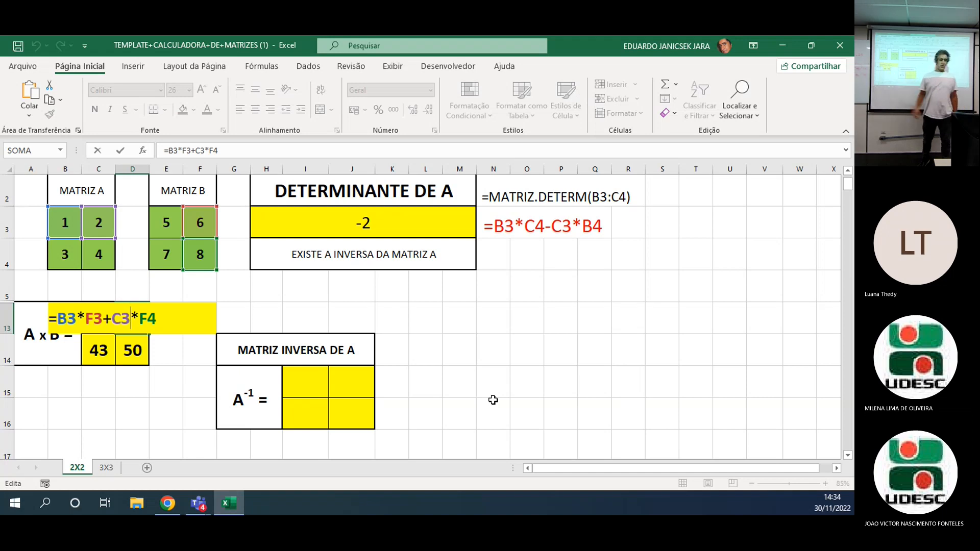
key(Return)
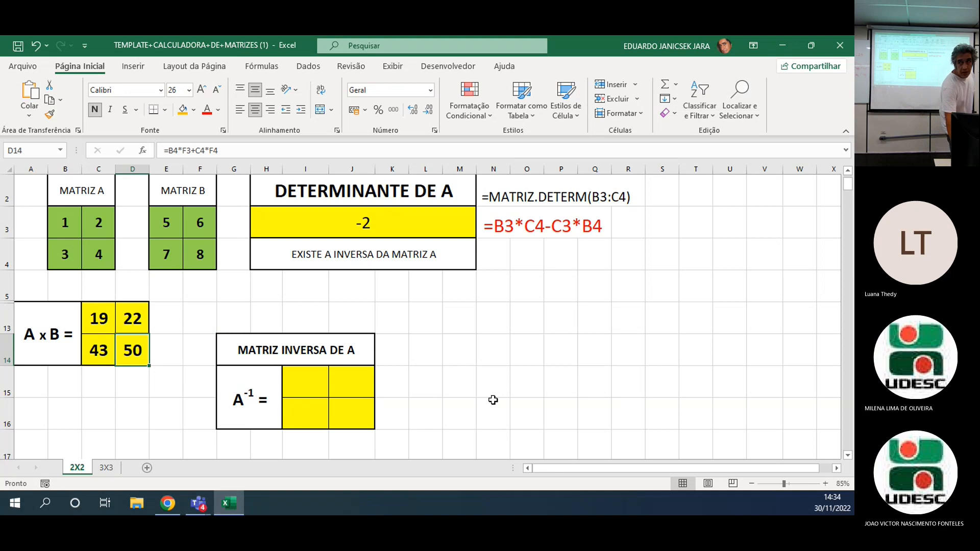
double_click(139, 348)
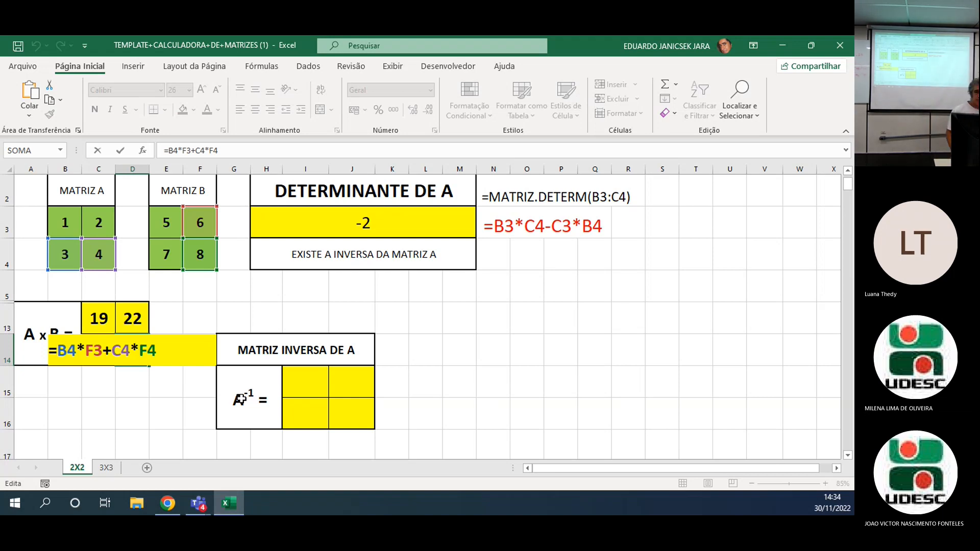
key(Return)
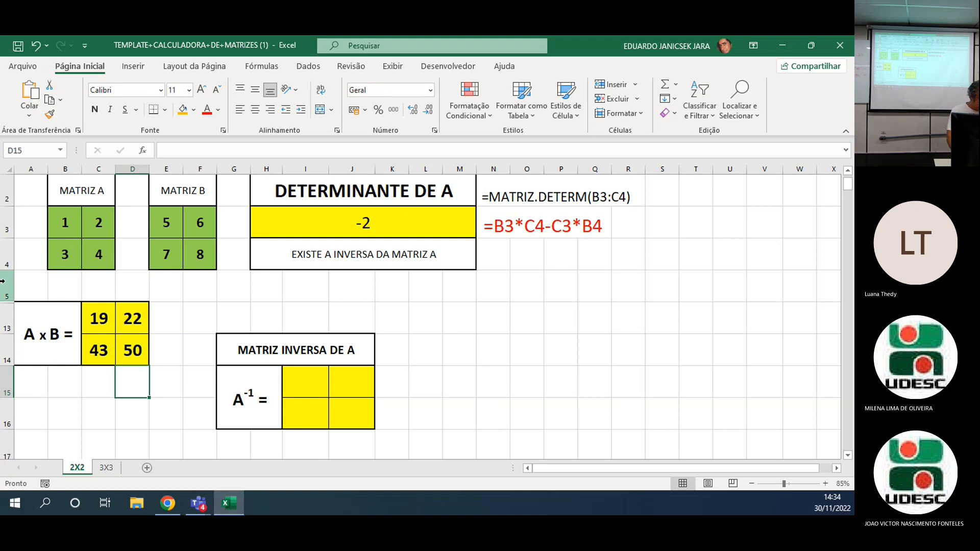
Unhide the hidden rows between rows 5 and 13.
drag(8, 284, 11, 309)
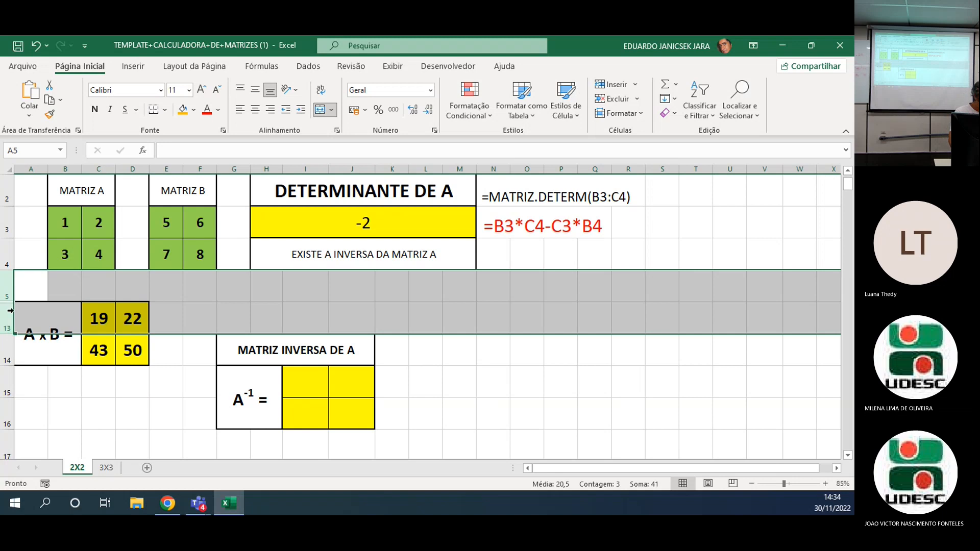
right_click(6, 324)
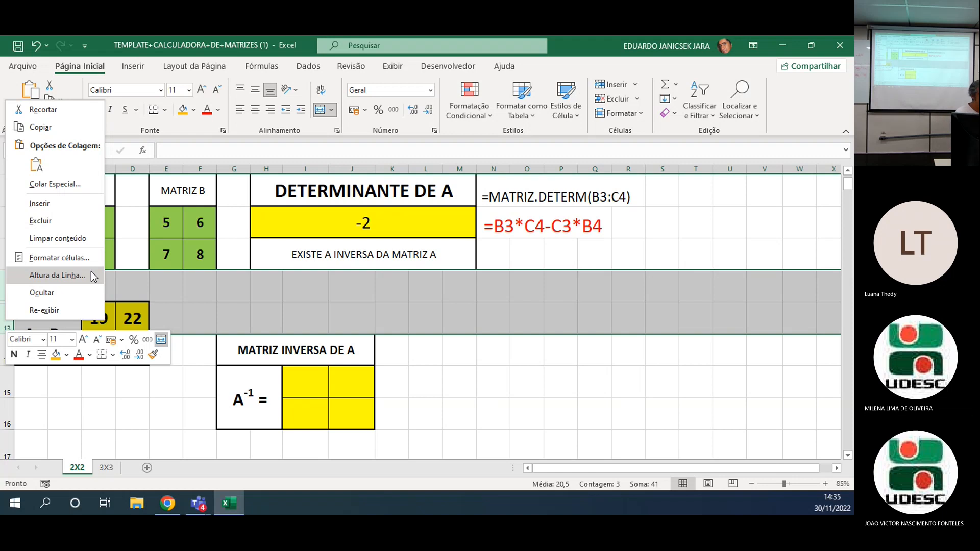
click(44, 310)
click(700, 287)
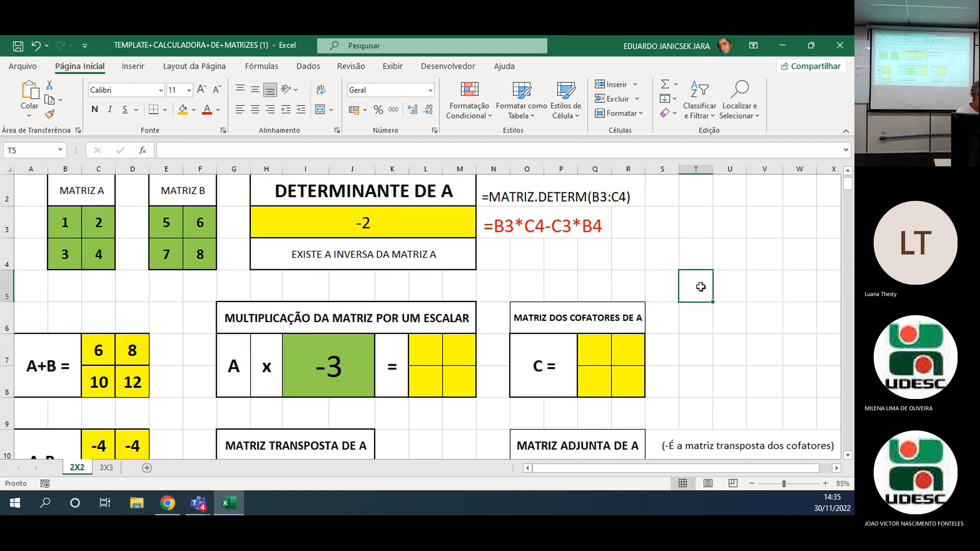